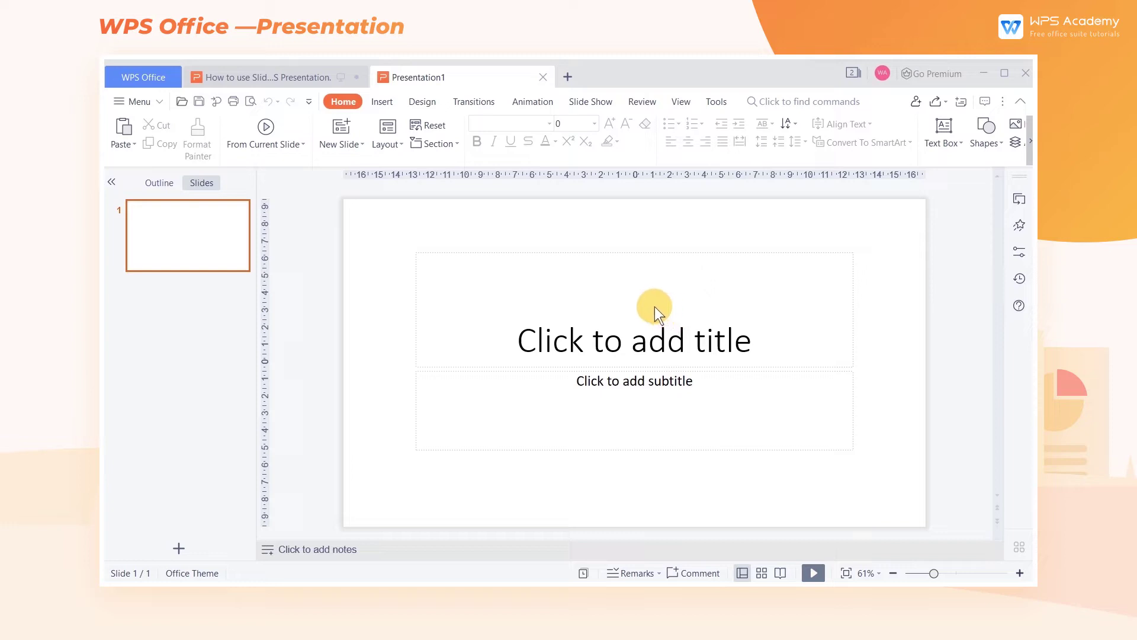
Add two new slides to the blank deck, then two more in the tutorial presentation
left_click(336, 134)
left_click(337, 133)
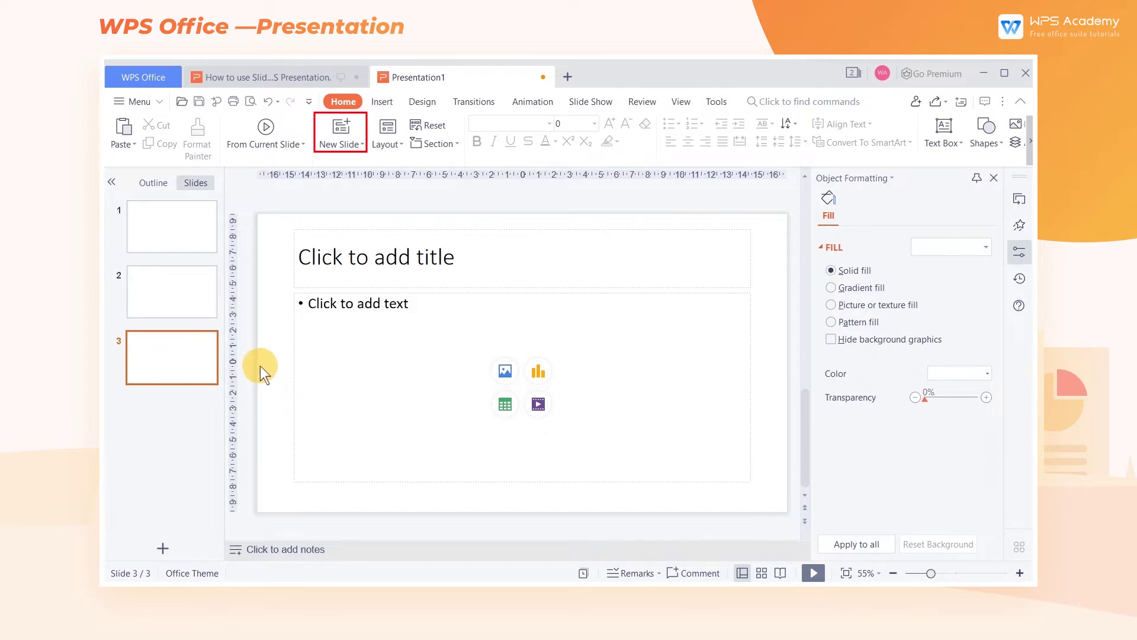
left_click(255, 78)
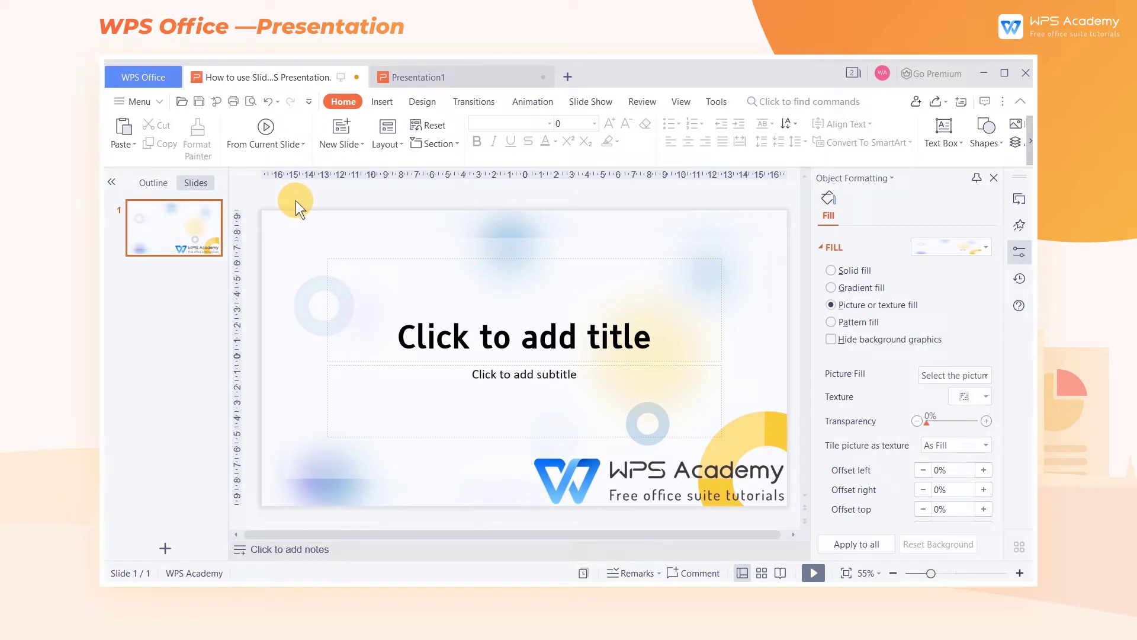
left_click(329, 133)
left_click(329, 133)
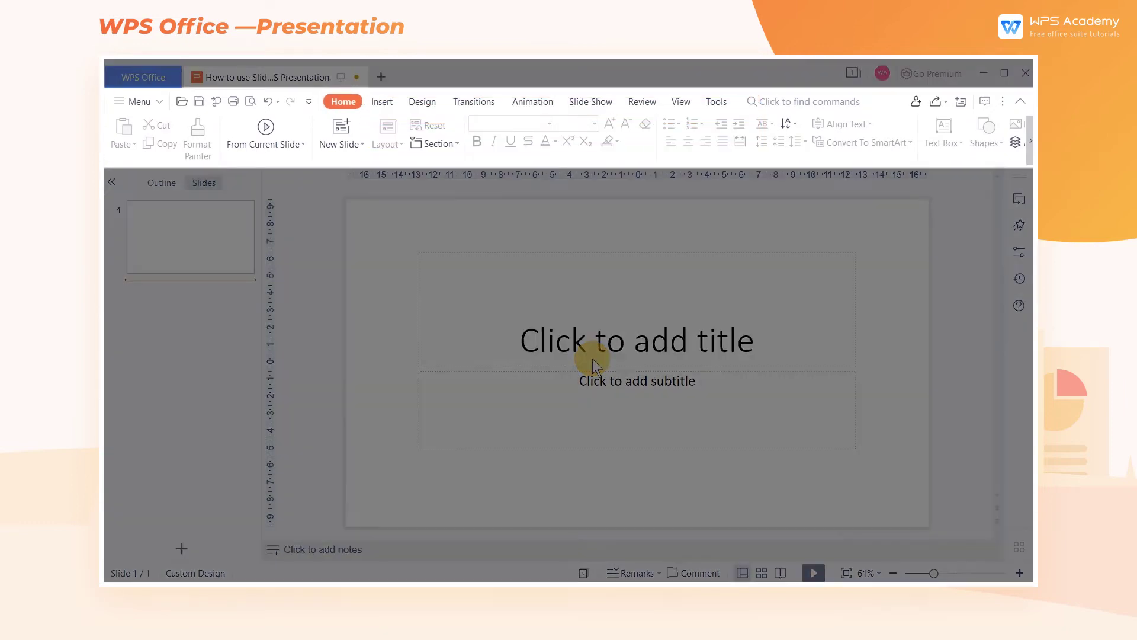
Enter slide master editing from the Design tab
left_click(681, 102)
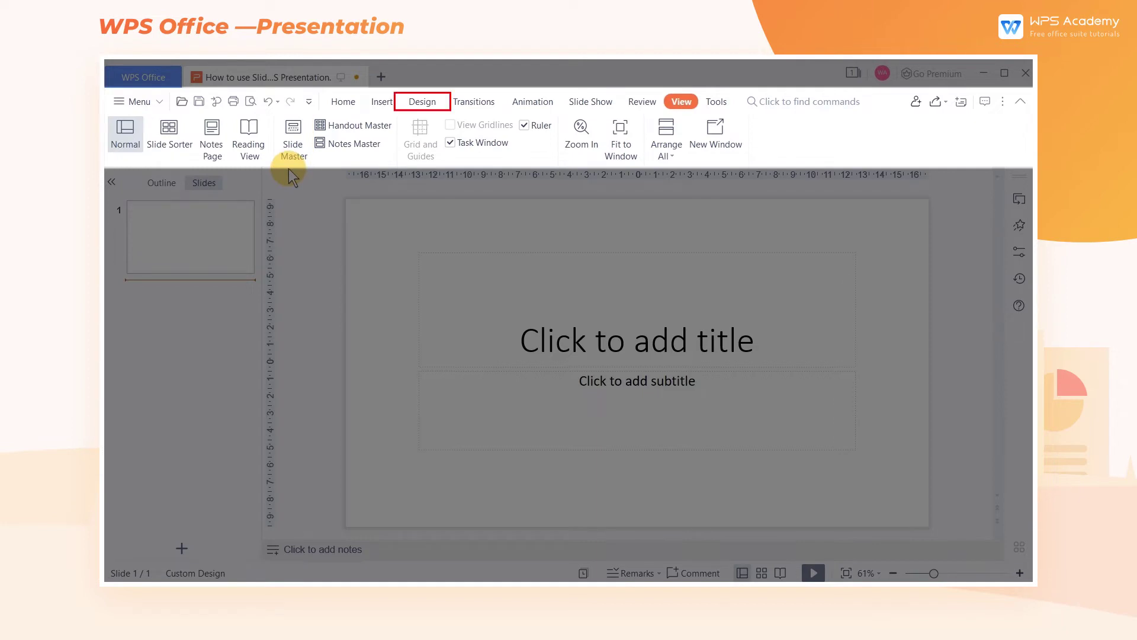
left_click(423, 102)
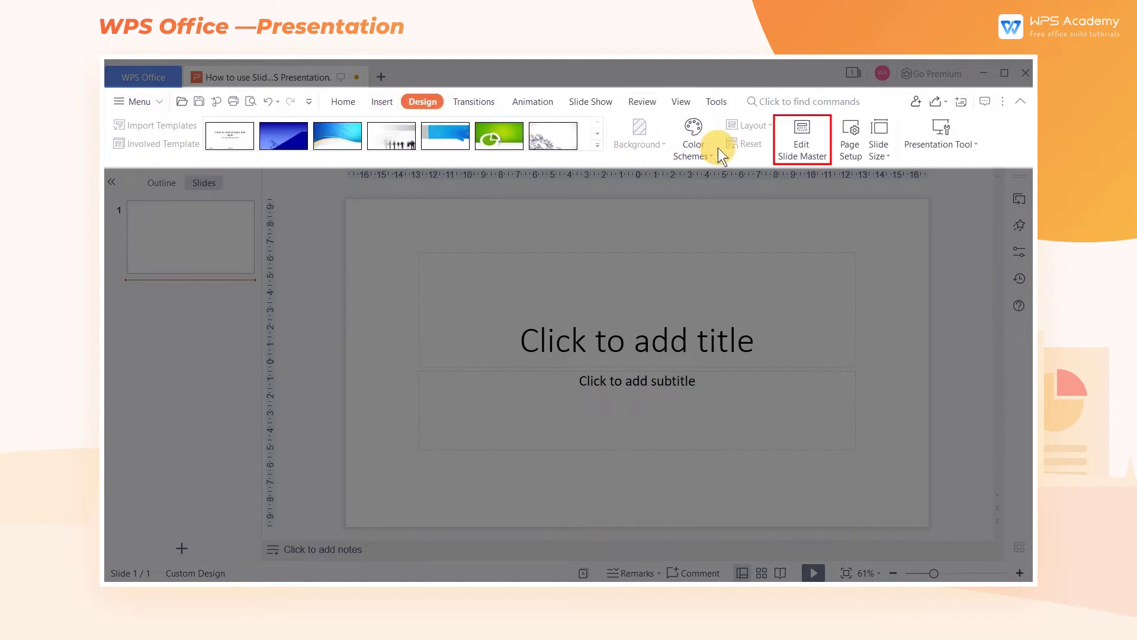
left_click(787, 151)
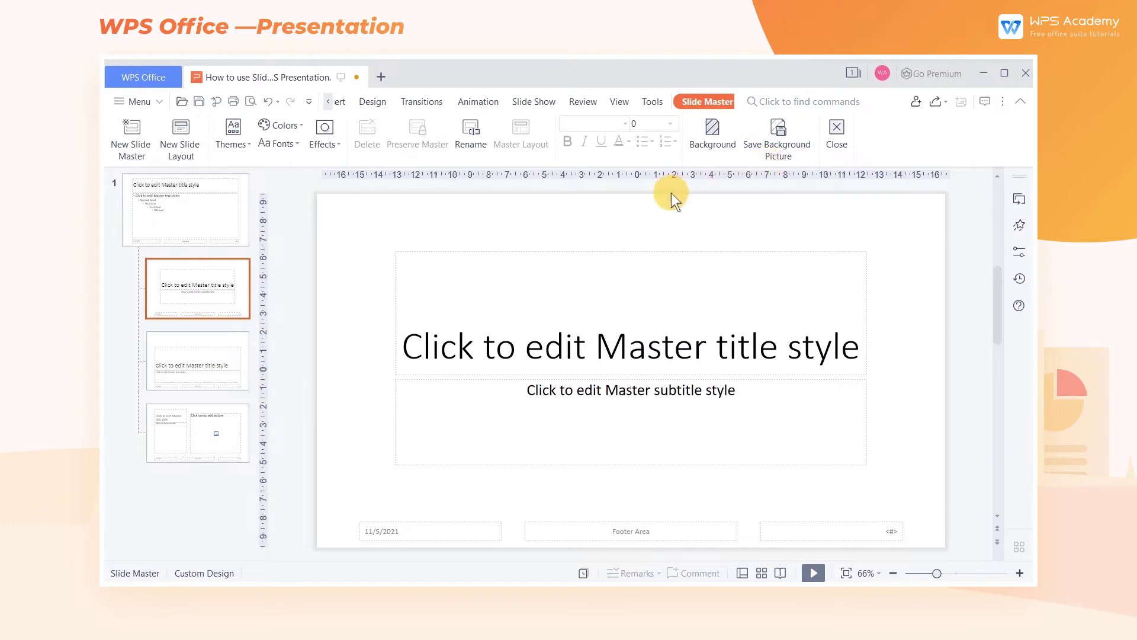
Add a second slide master and a new title-only layout under the first master
left_click(199, 220)
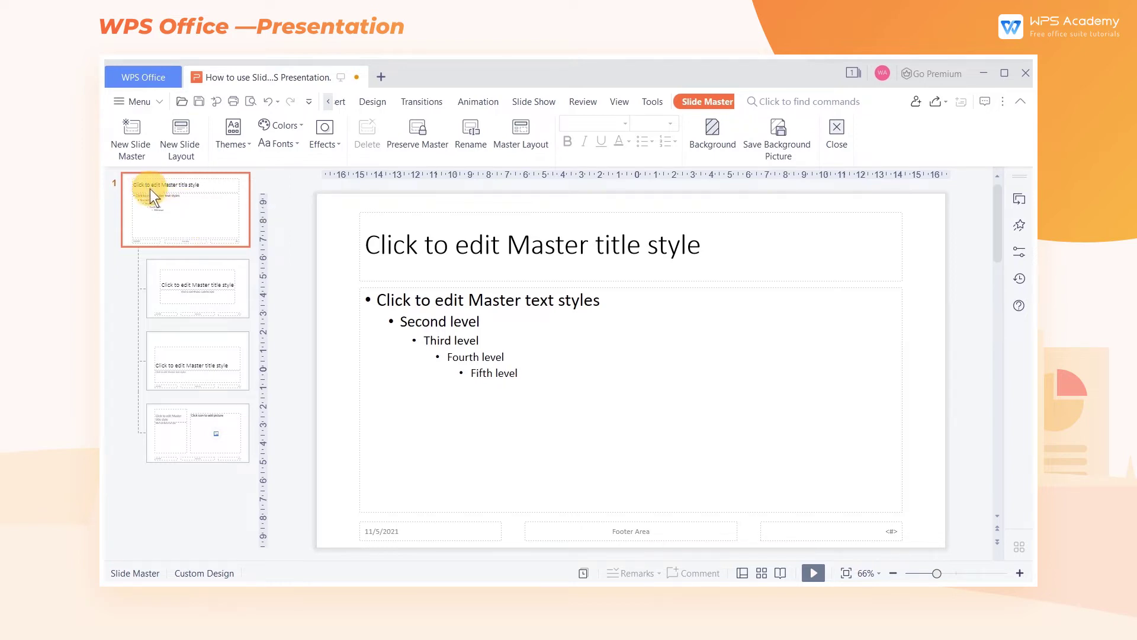
left_click(133, 137)
scroll(187, 375, "down", 3)
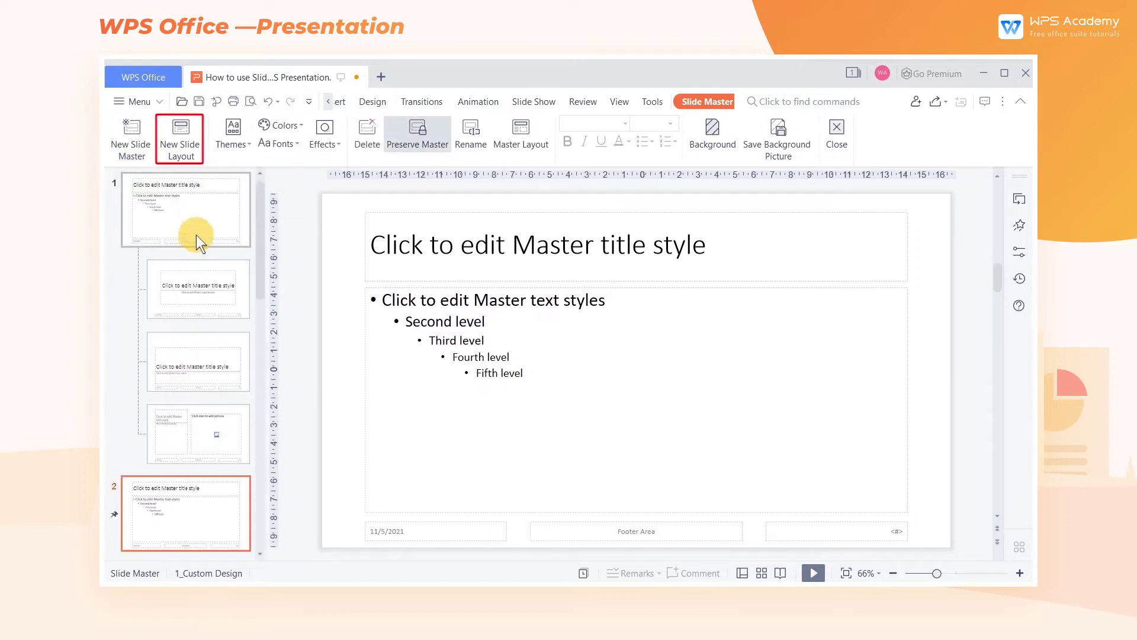
left_click(180, 137)
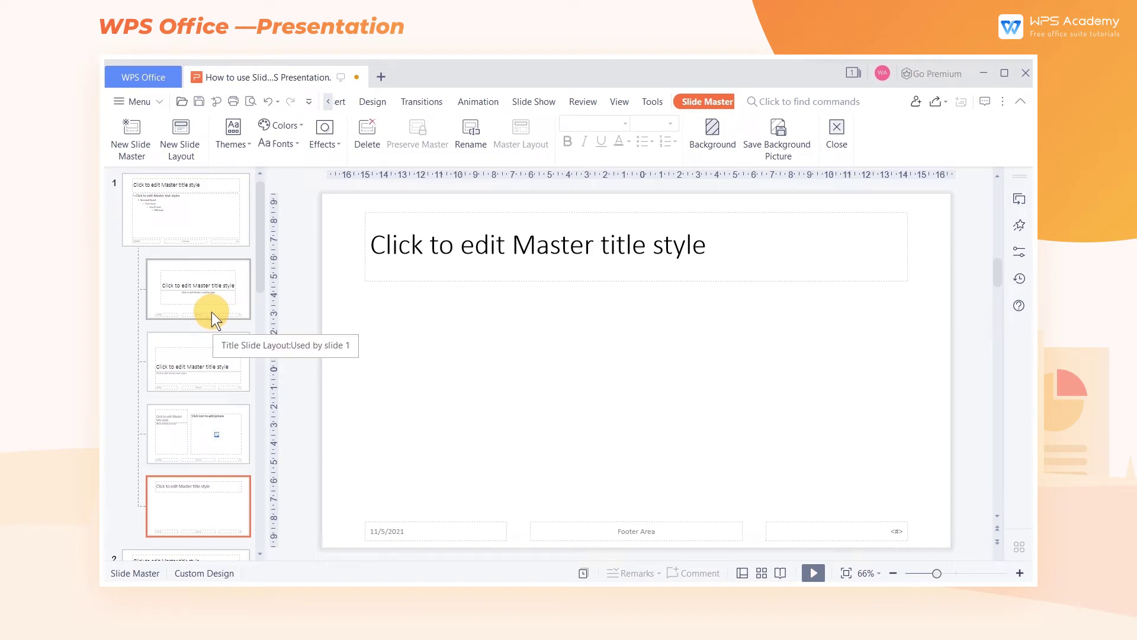
Give the top master a picture or texture fill background
left_click(200, 217)
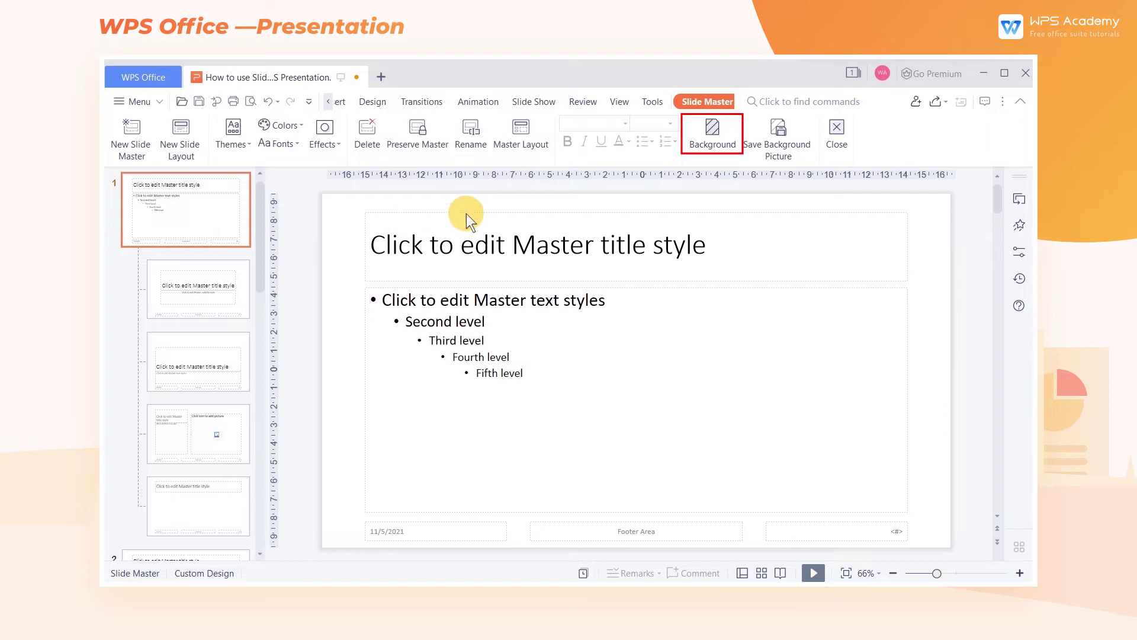
left_click(712, 142)
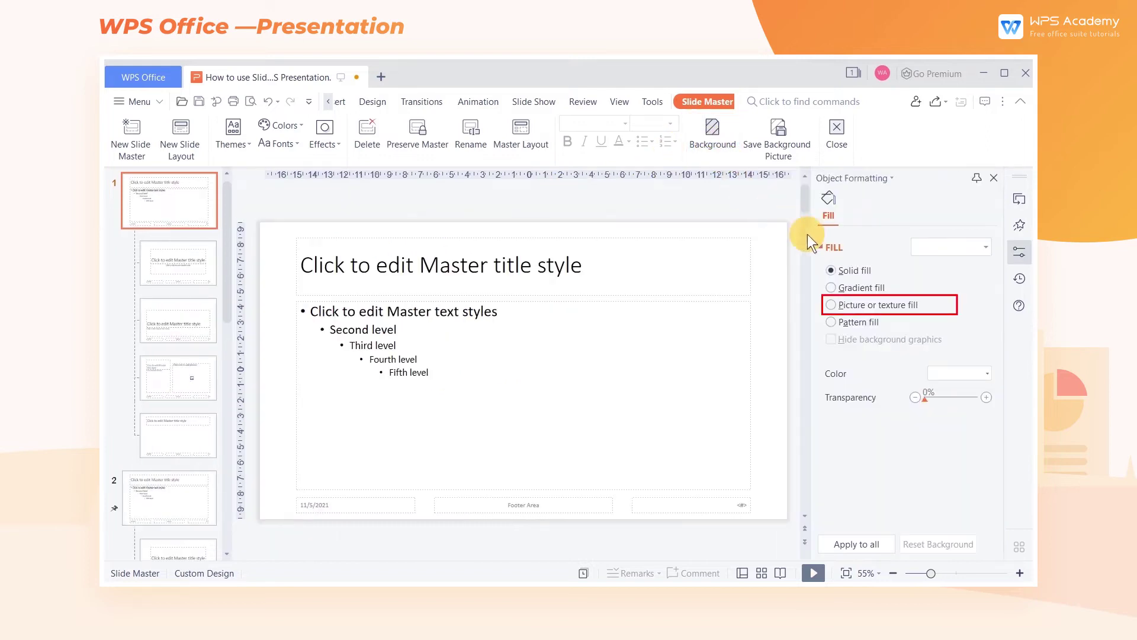
left_click(897, 302)
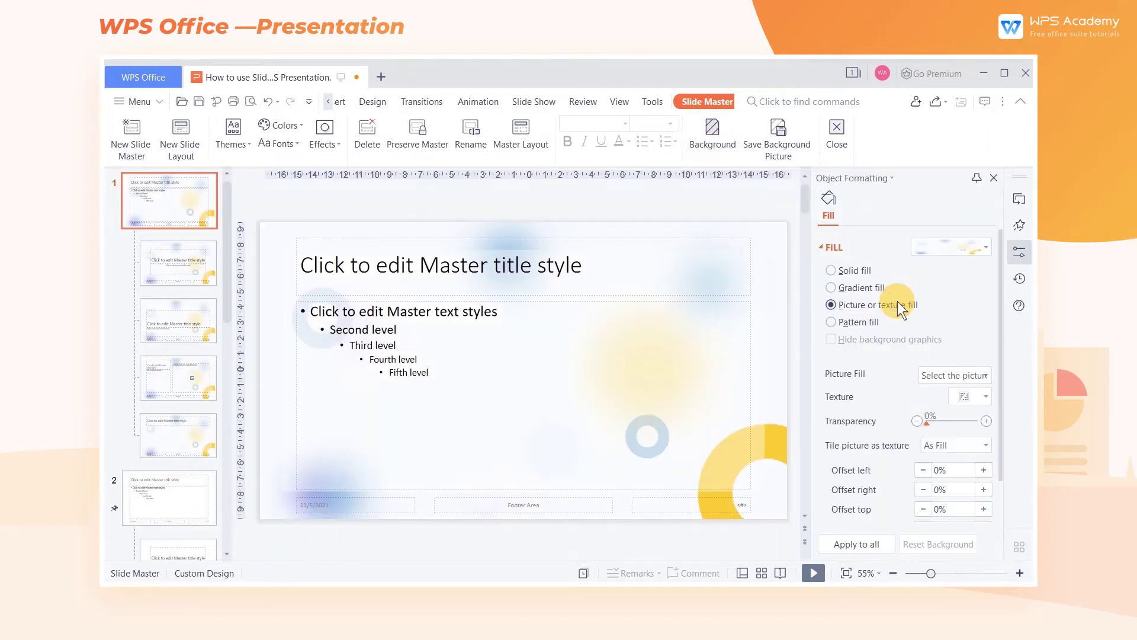
left_click(965, 374)
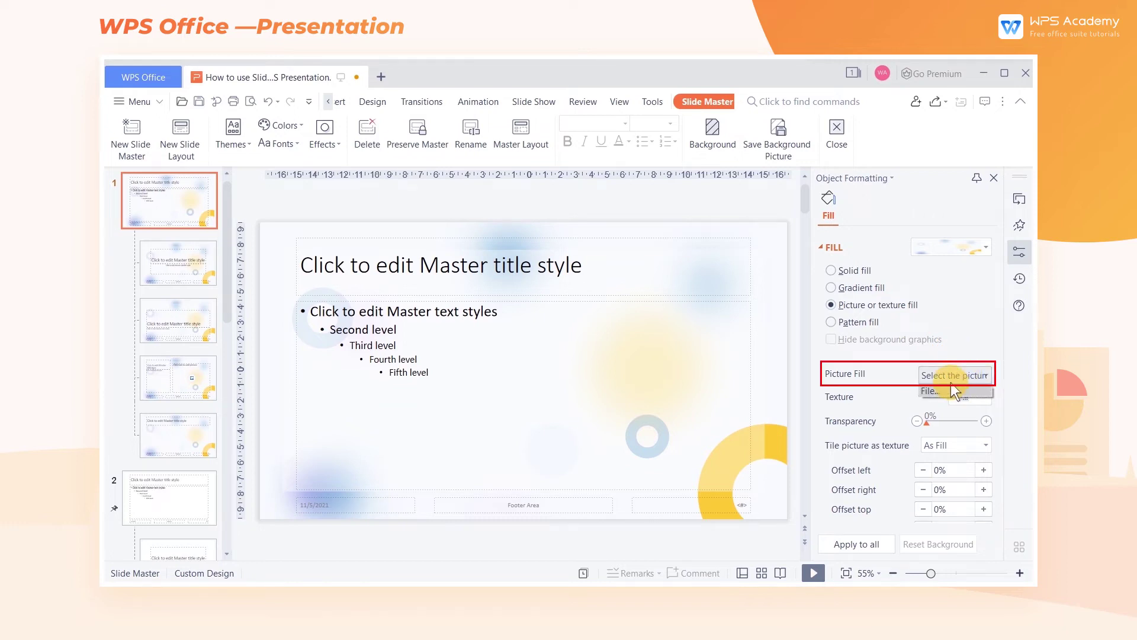
left_click(949, 380)
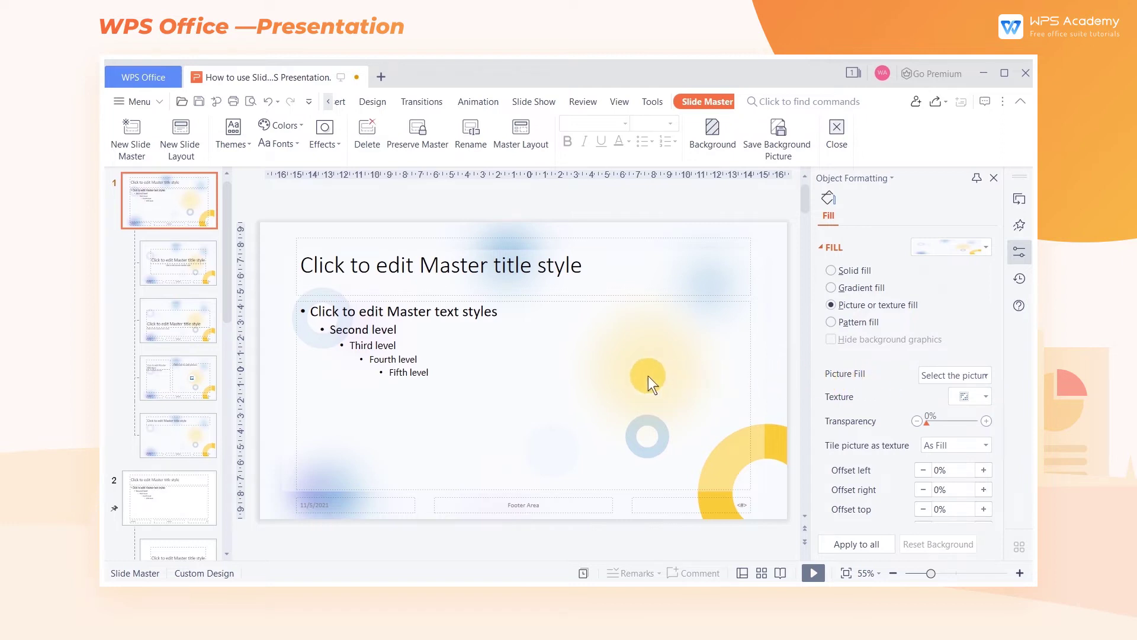
Set Background2.png as the picture background of the fifth, title-only layout
left_click(180, 431)
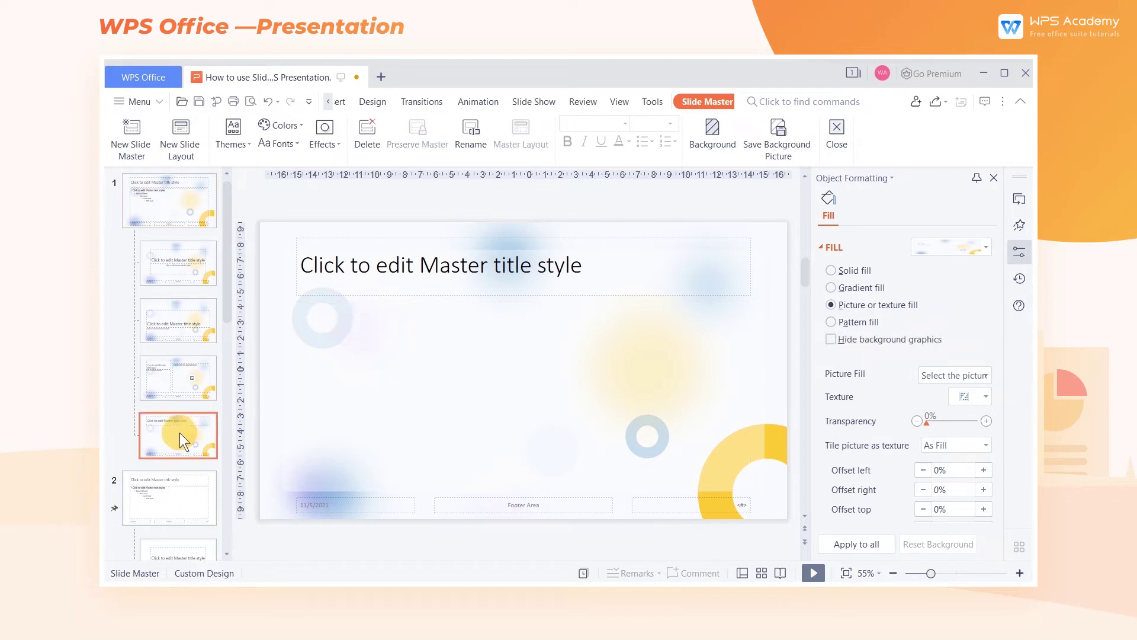
left_click(943, 377)
left_click(935, 391)
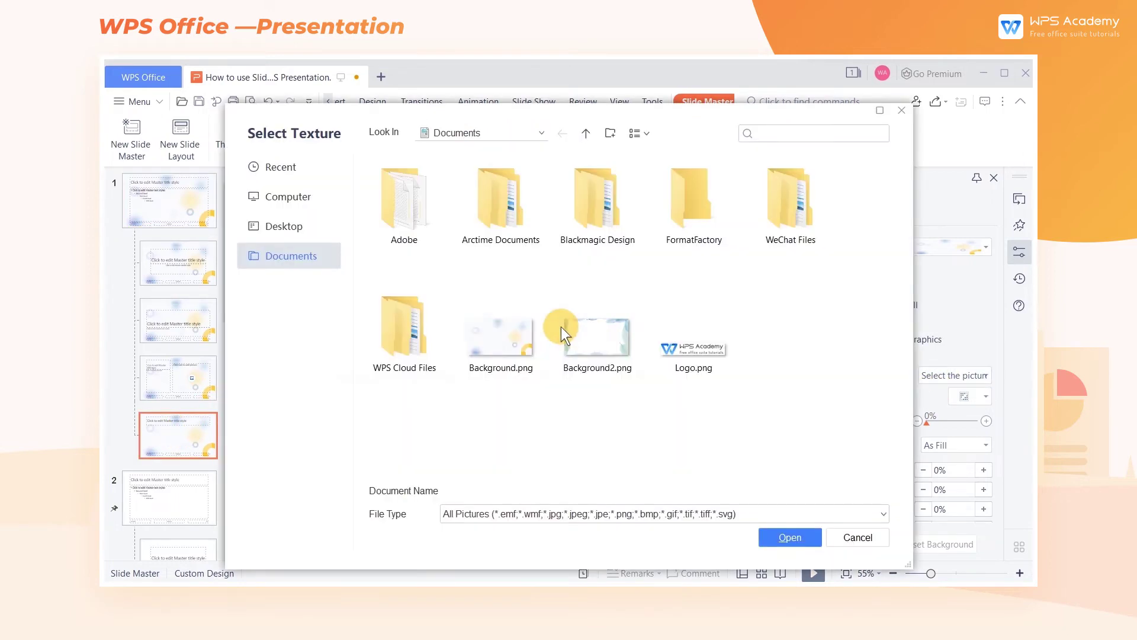
left_click(617, 351)
left_click(790, 538)
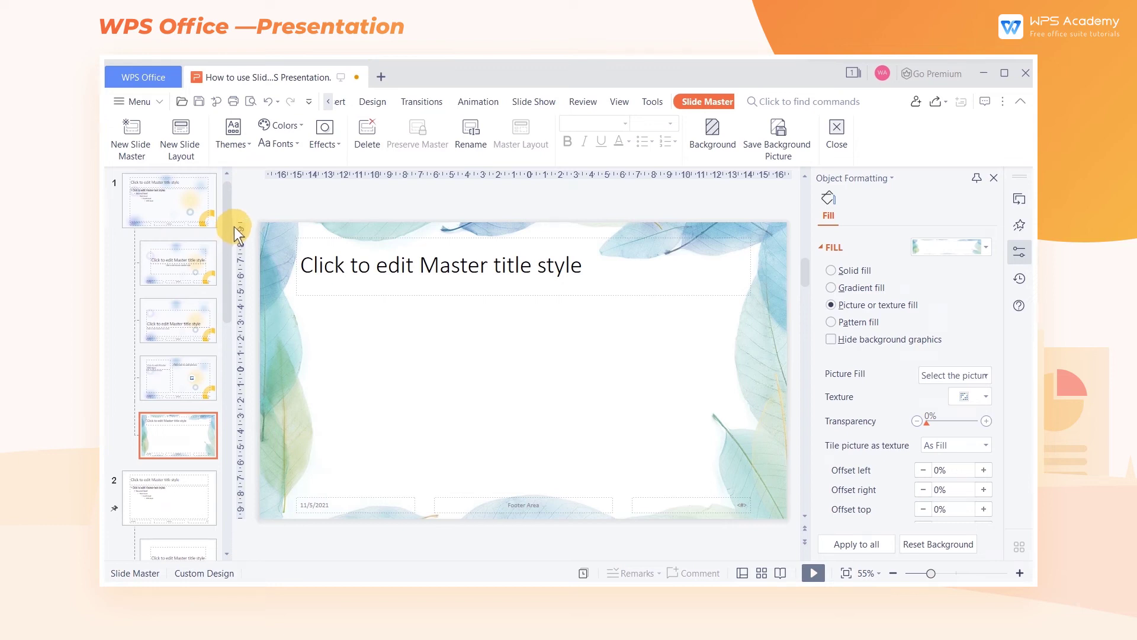
Insert Logo.png on the top master, shrink it, and place it at the bottom-right corner
left_click(163, 204)
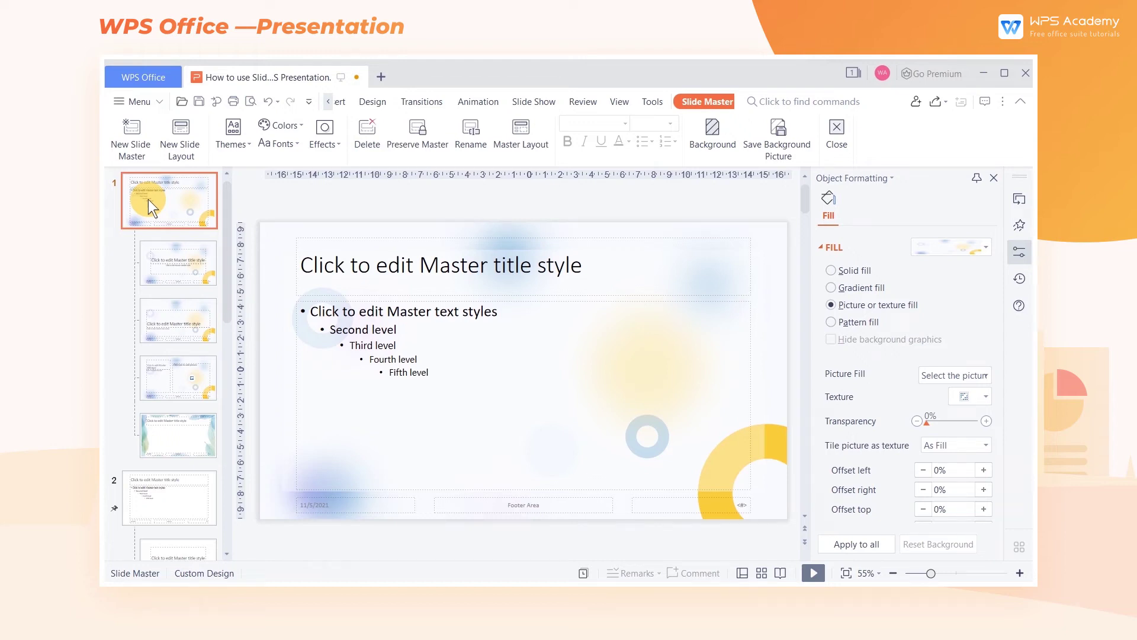
left_click(327, 102)
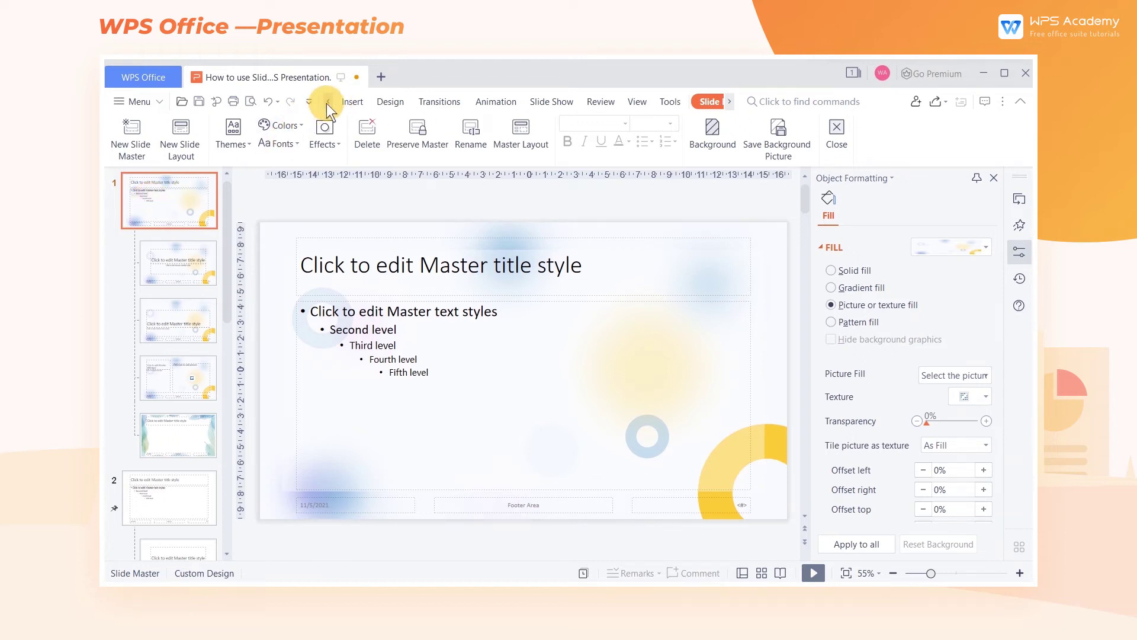
left_click(327, 103)
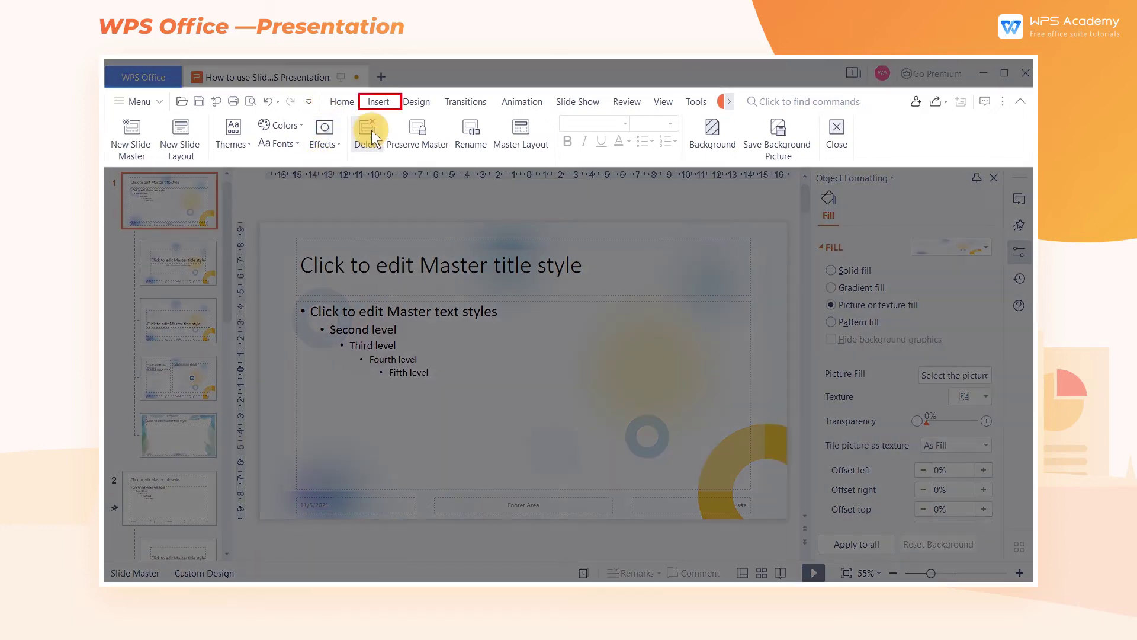
left_click(379, 101)
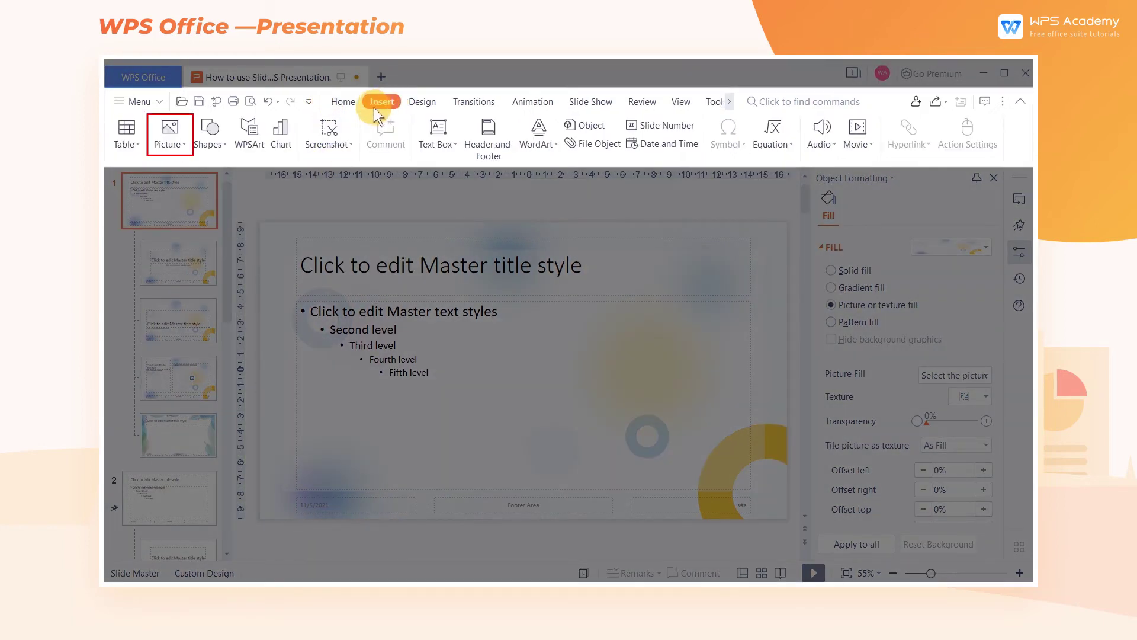
left_click(170, 135)
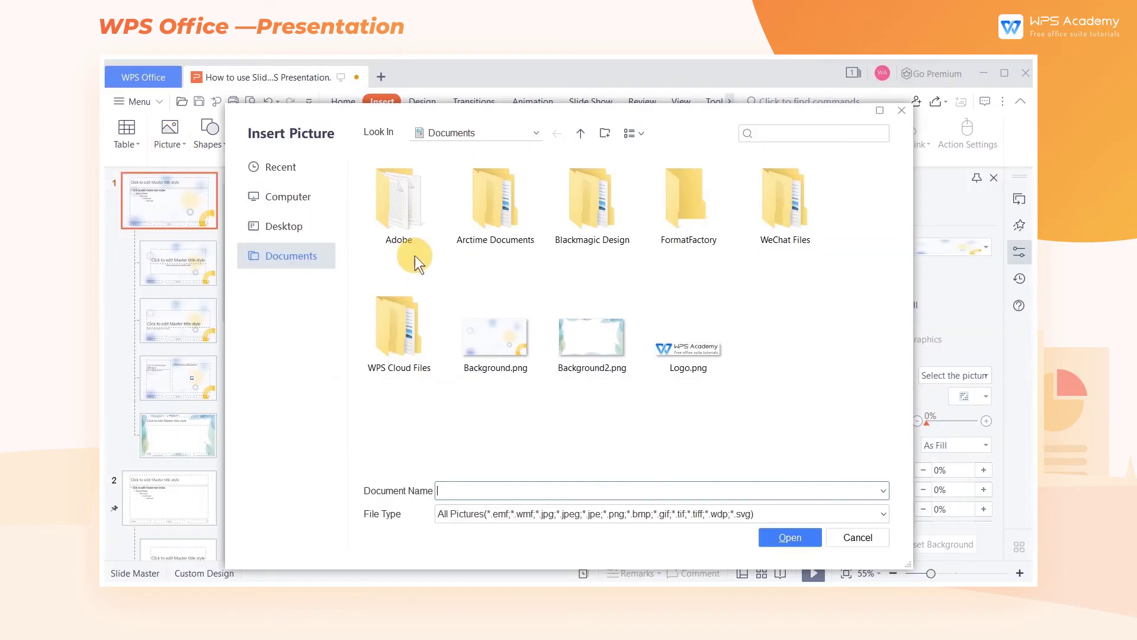
left_click(690, 363)
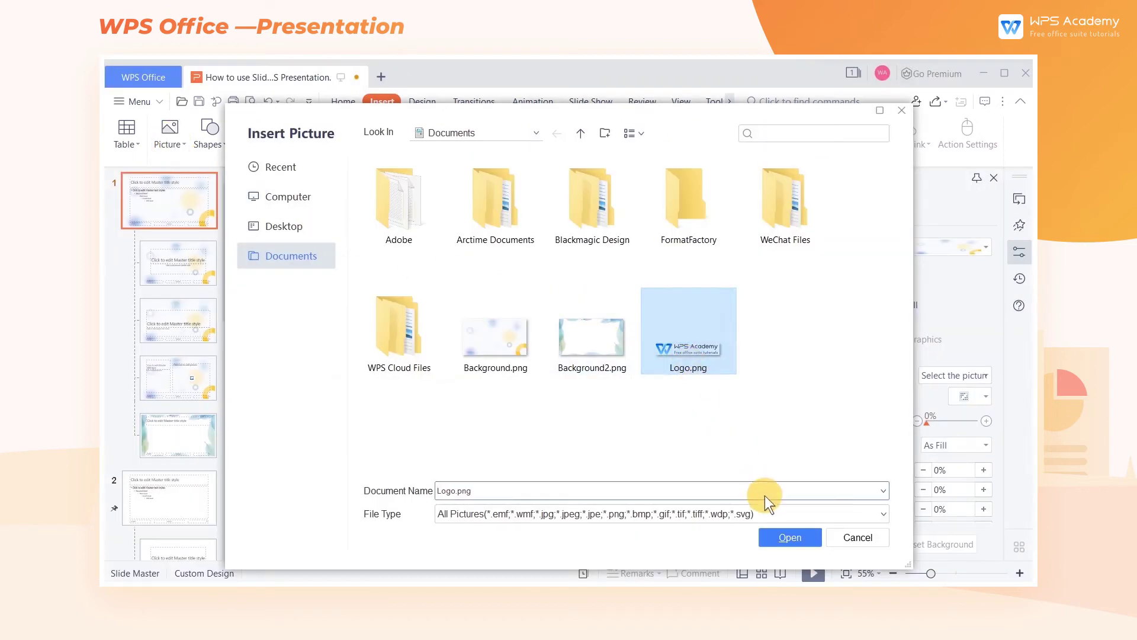
left_click(772, 536)
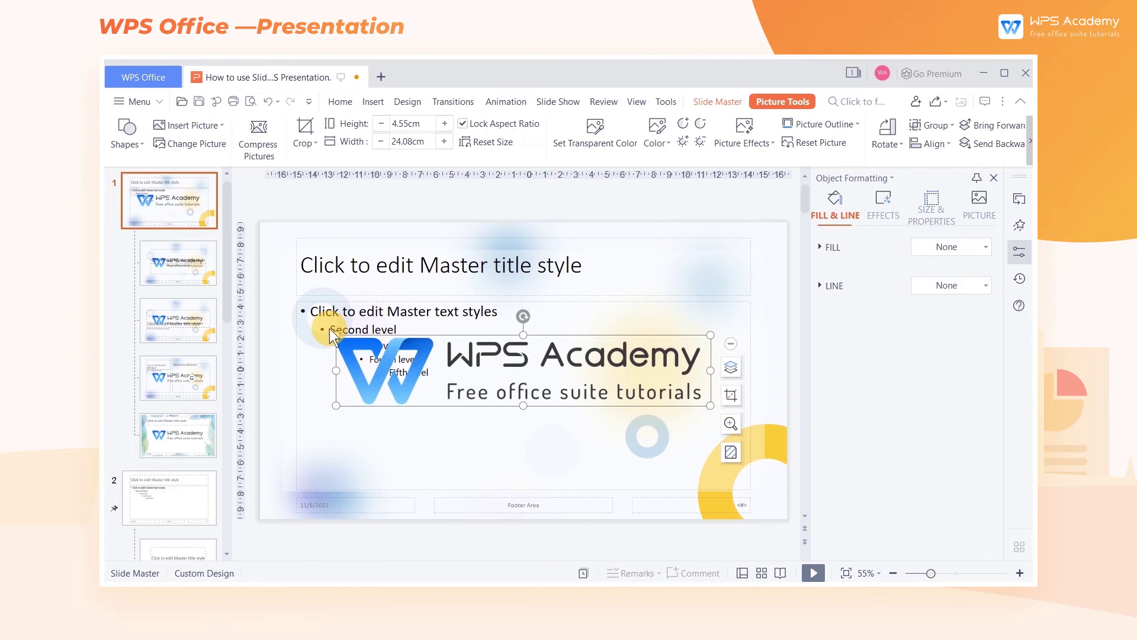
left_click_drag(335, 335, 451, 369)
left_click_drag(548, 388, 627, 496)
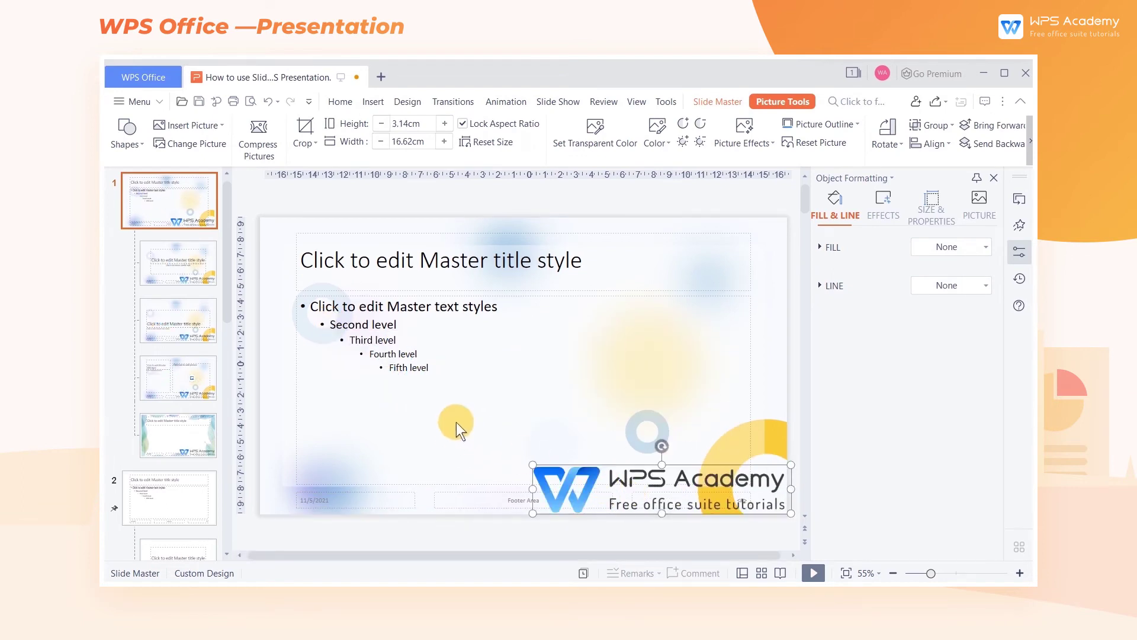
Set the master title text to Tiresias Infofont at size 60
left_click(456, 422)
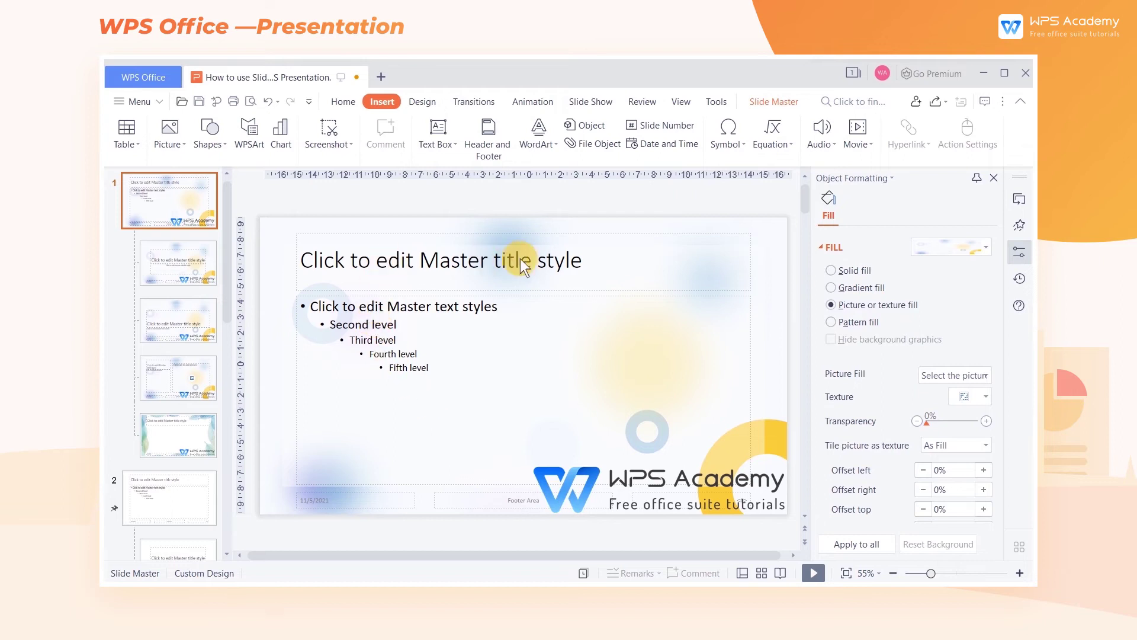
left_click(584, 260)
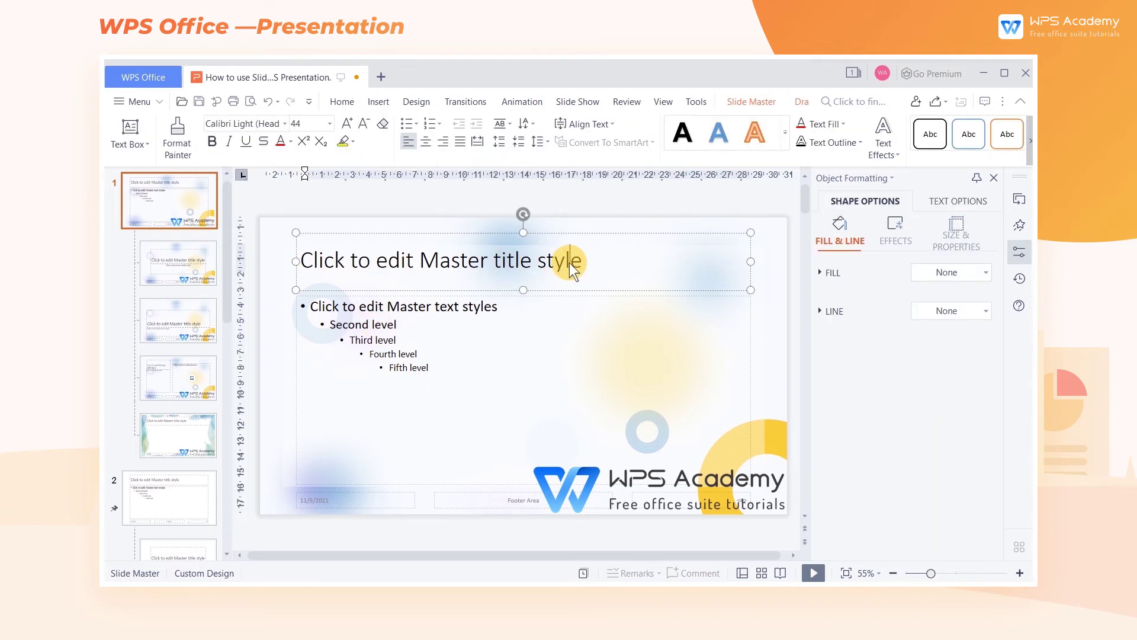
left_click_drag(581, 260, 287, 258)
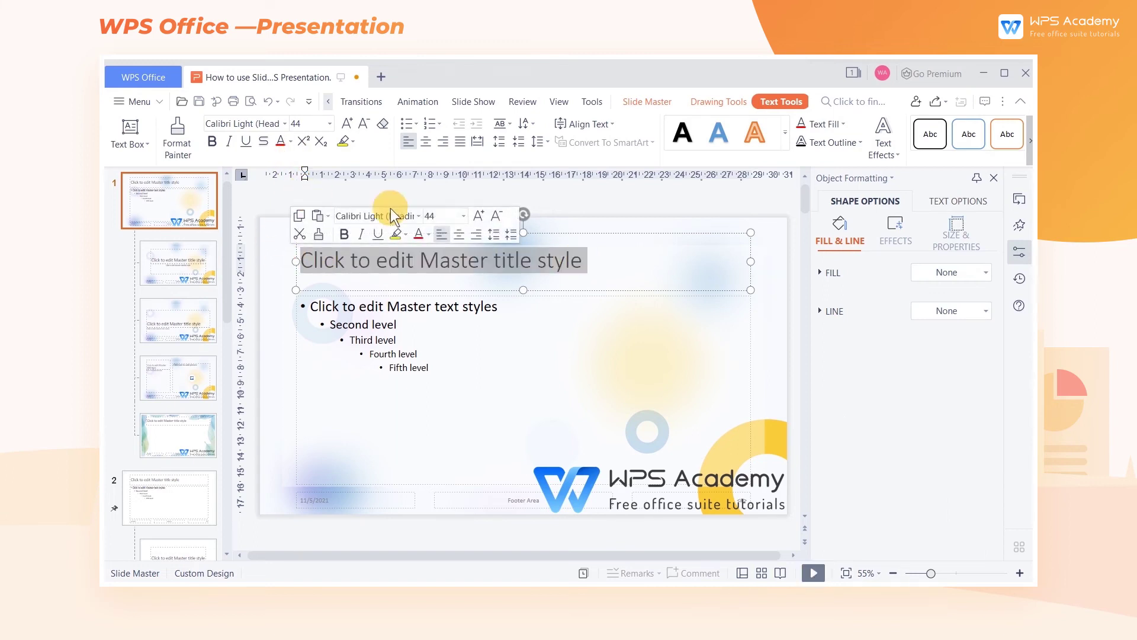
left_click(419, 216)
left_click(420, 246)
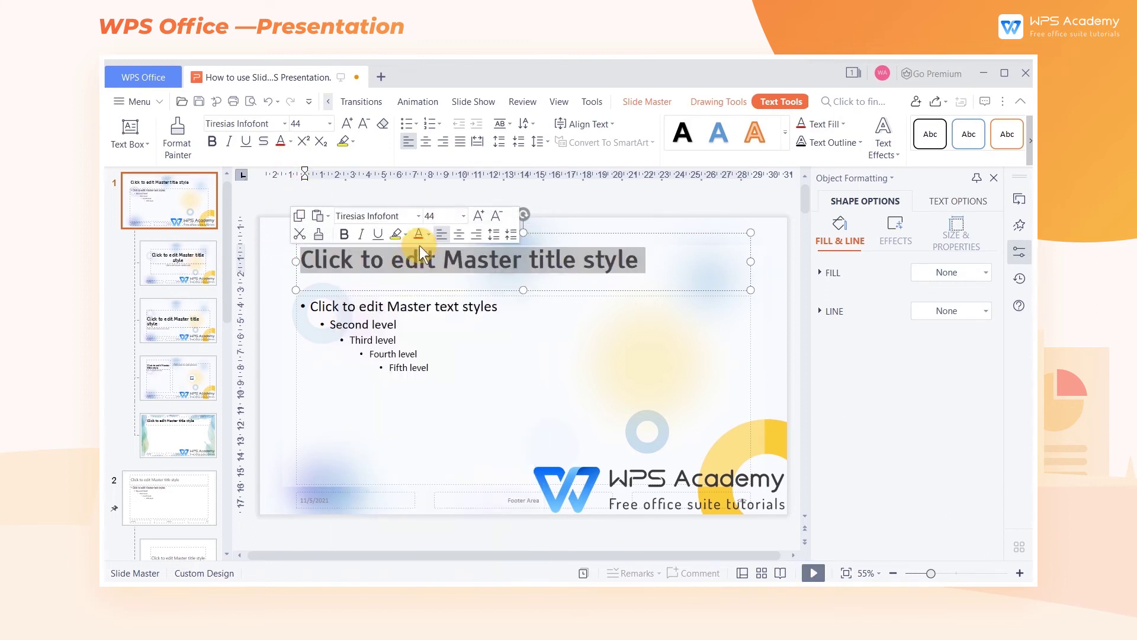
left_click(482, 215)
left_click(482, 215)
left_click(482, 214)
left_click(498, 215)
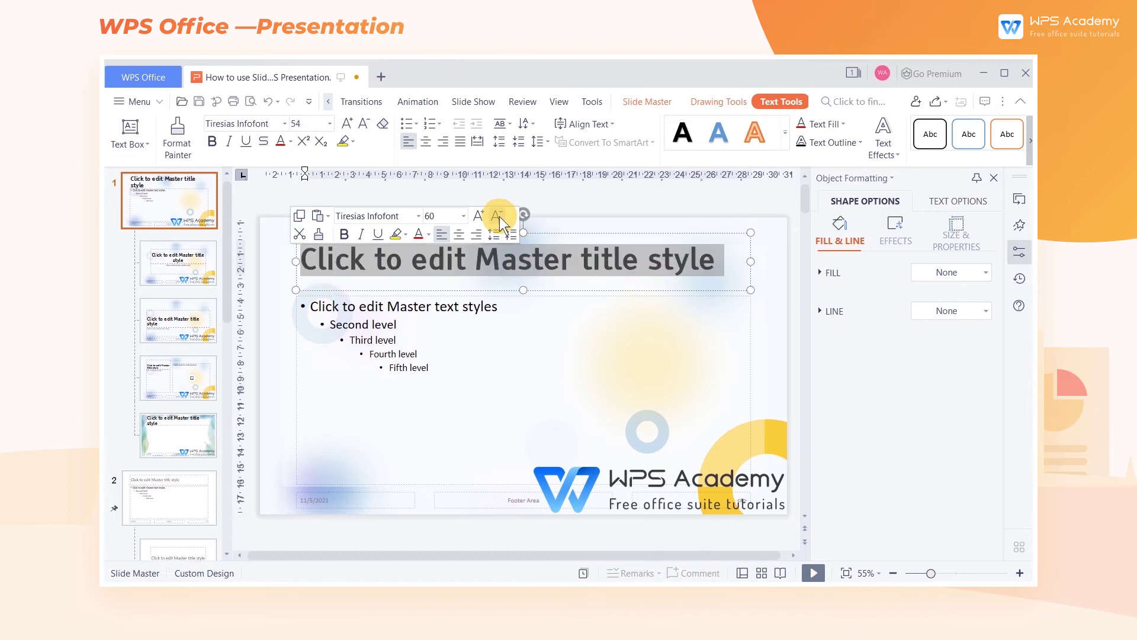
left_click(347, 256)
left_click(193, 204)
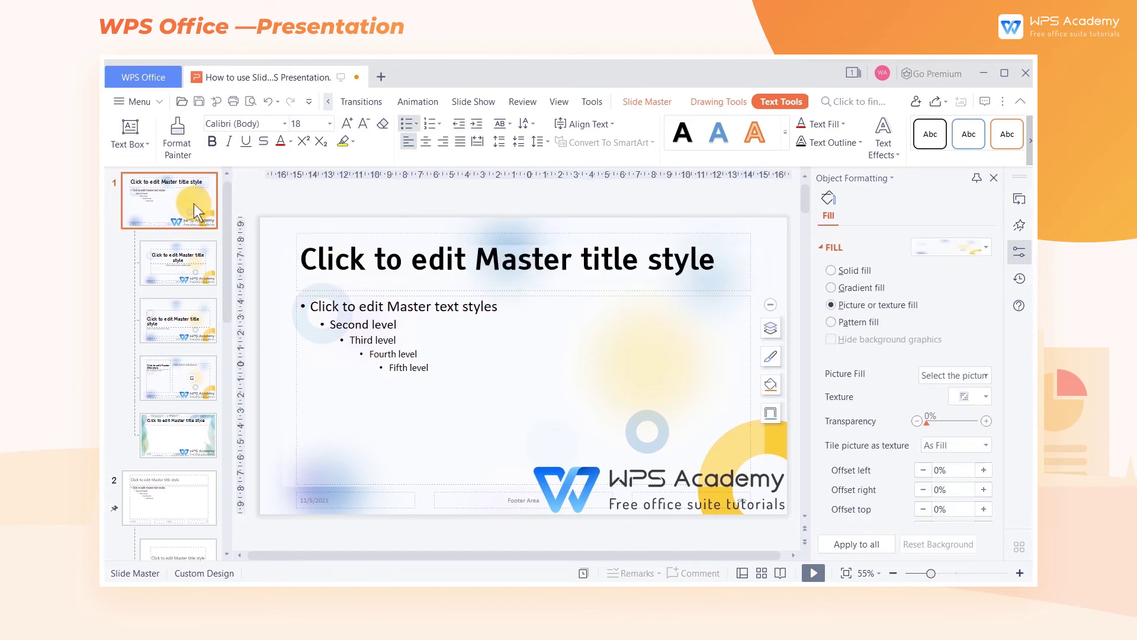
Rename the slide master to 'WPS Academy' and close master view
left_click(764, 101)
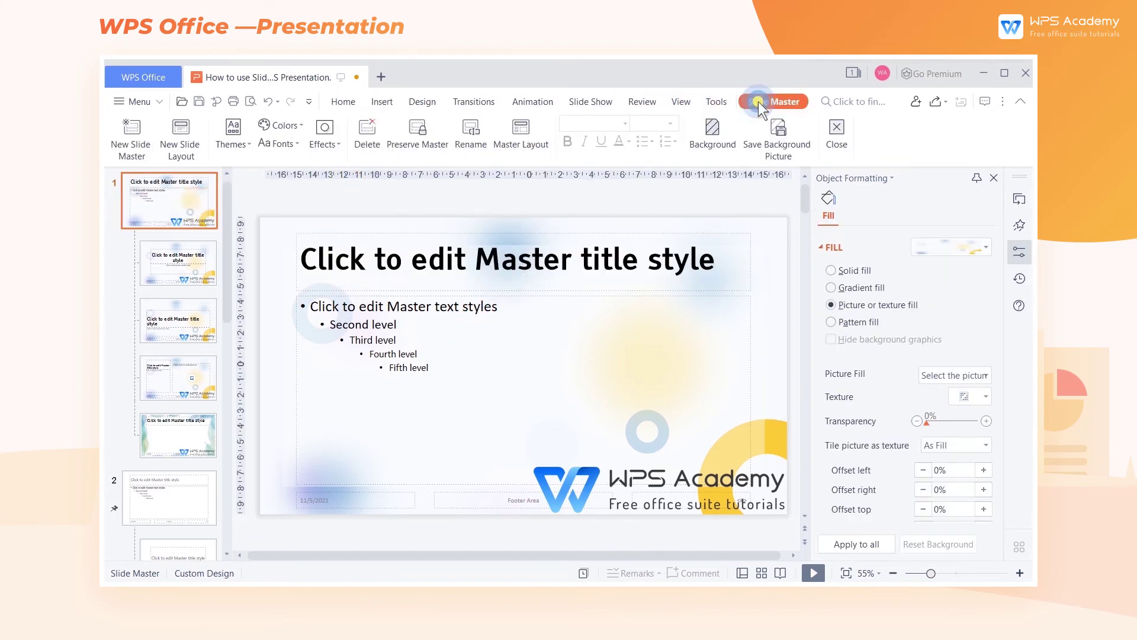
left_click(471, 133)
type("WPS Academ")
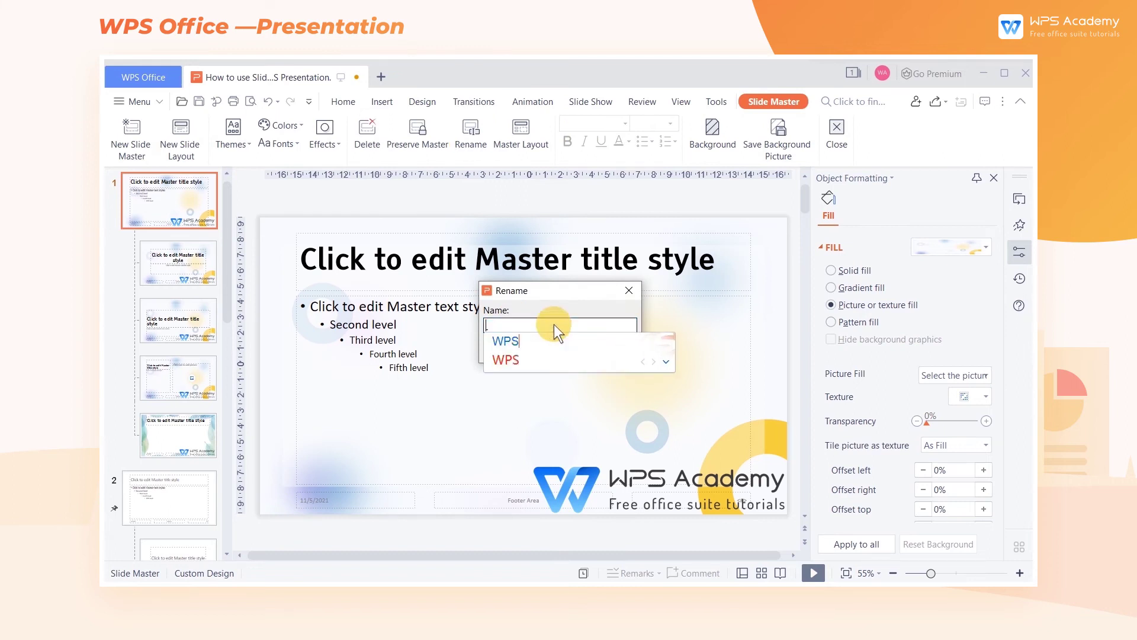
key("space")
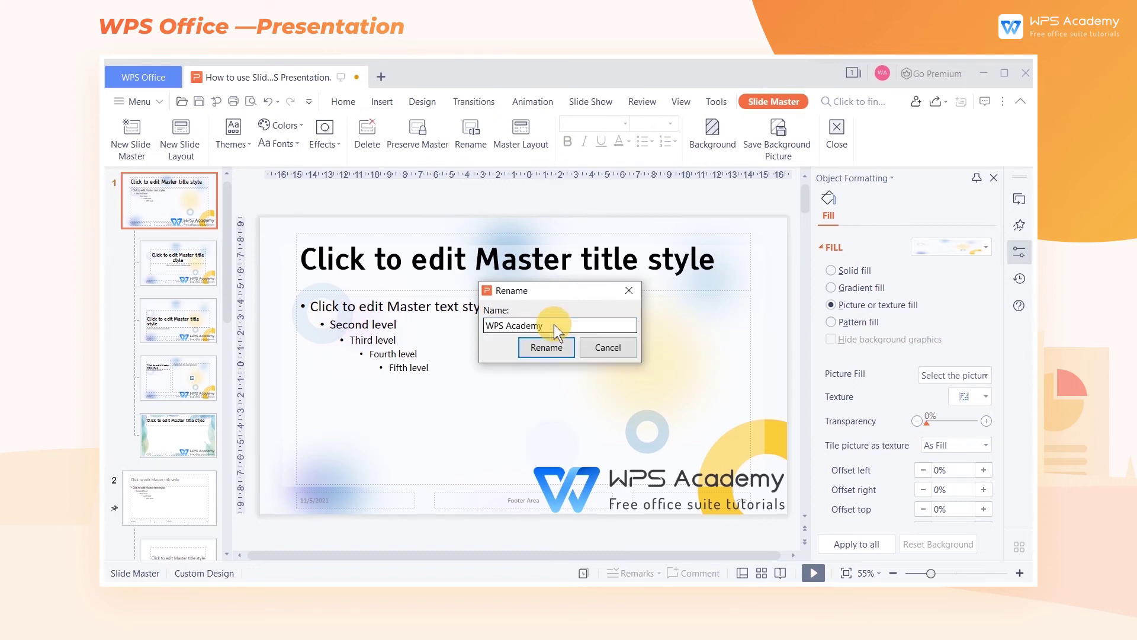
left_click(562, 361)
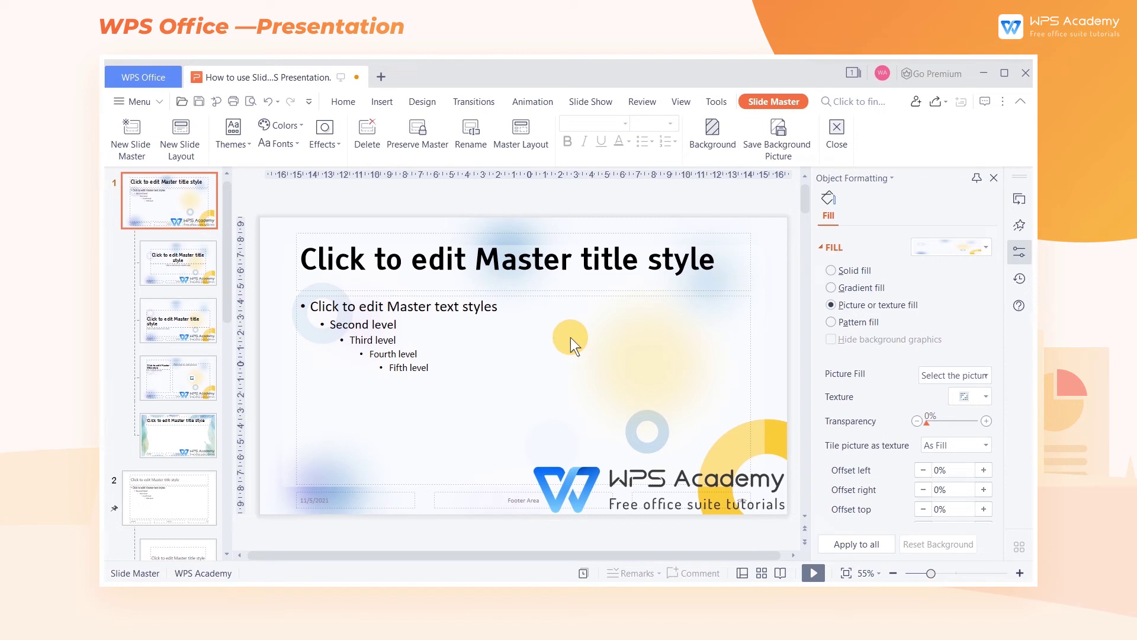
left_click(832, 140)
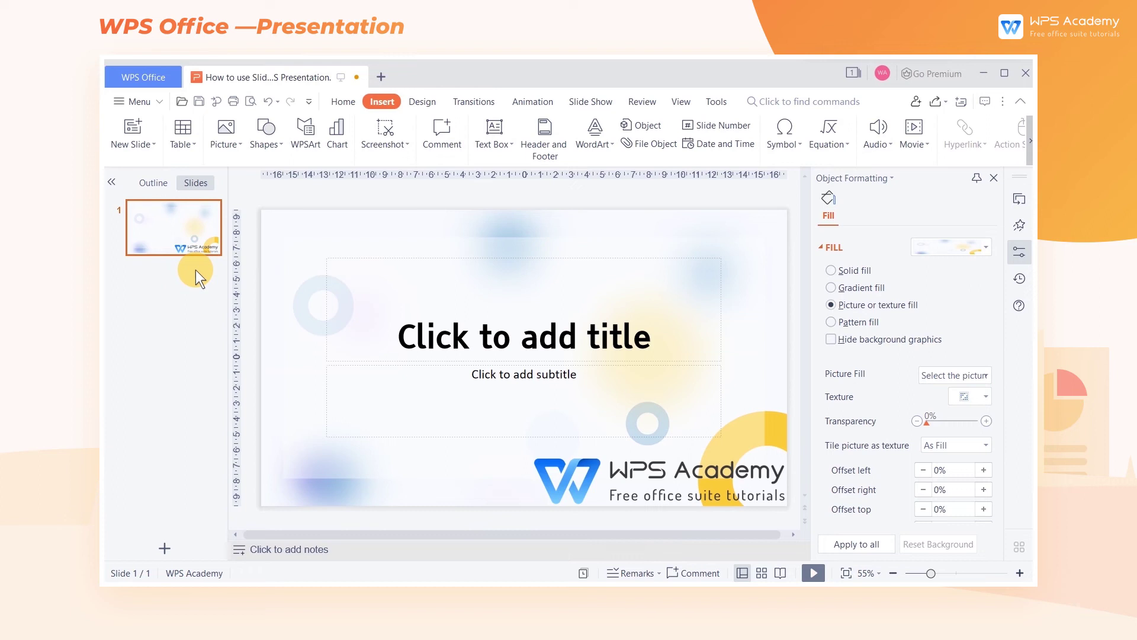
Add two slides, delete every slide, and reopen the slide master editor
left_click(122, 129)
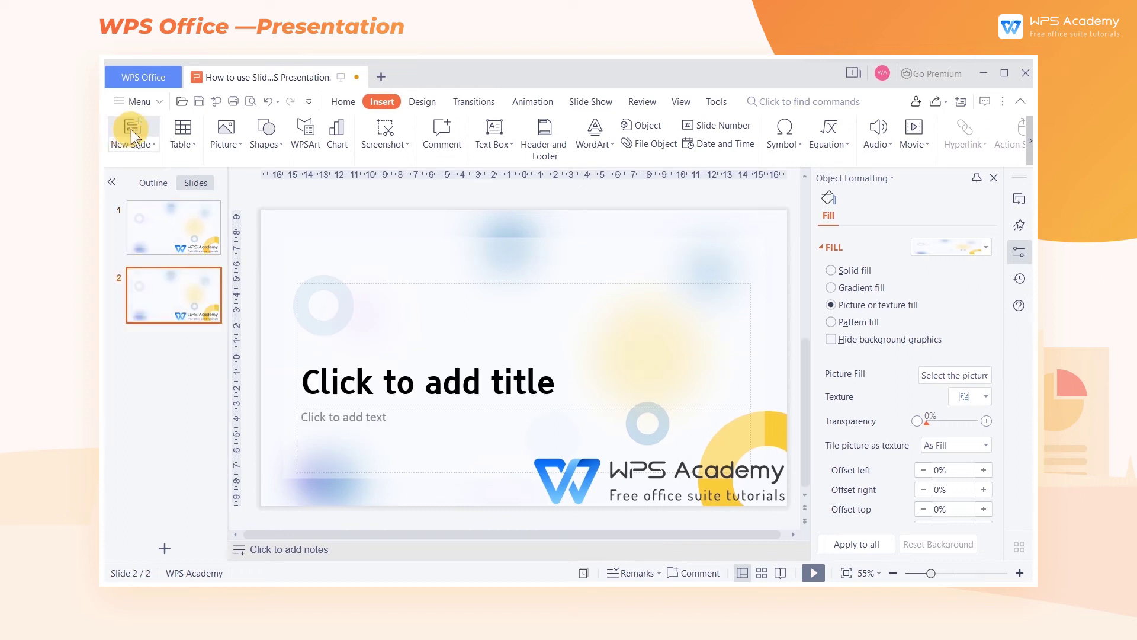
left_click(130, 129)
left_click(167, 410)
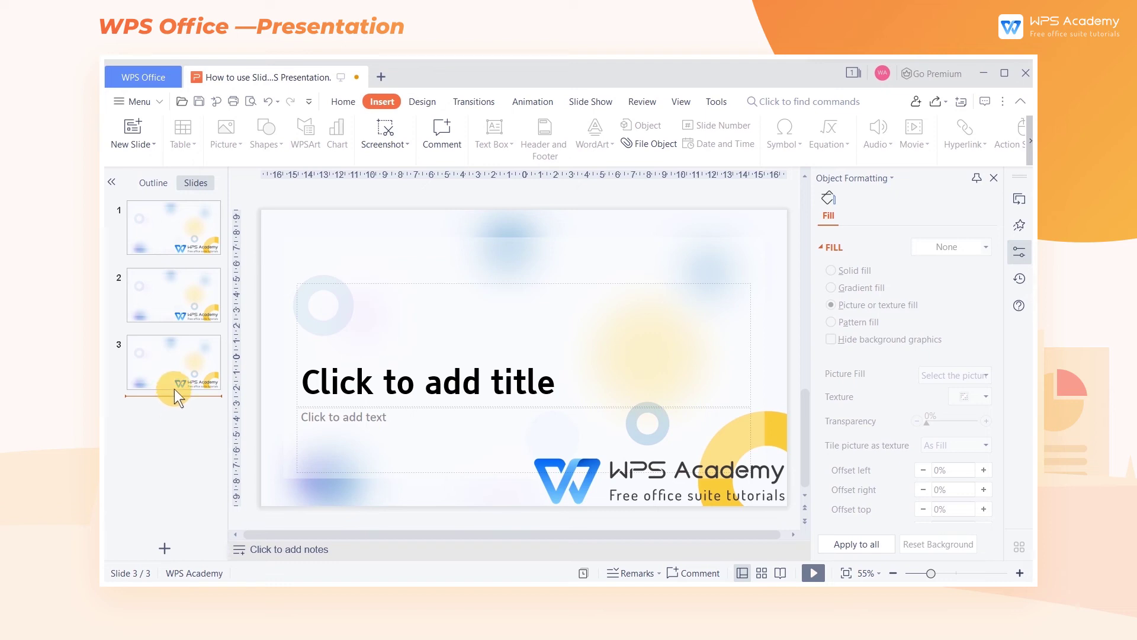
left_click(175, 388)
key("Delete")
key("Delete")
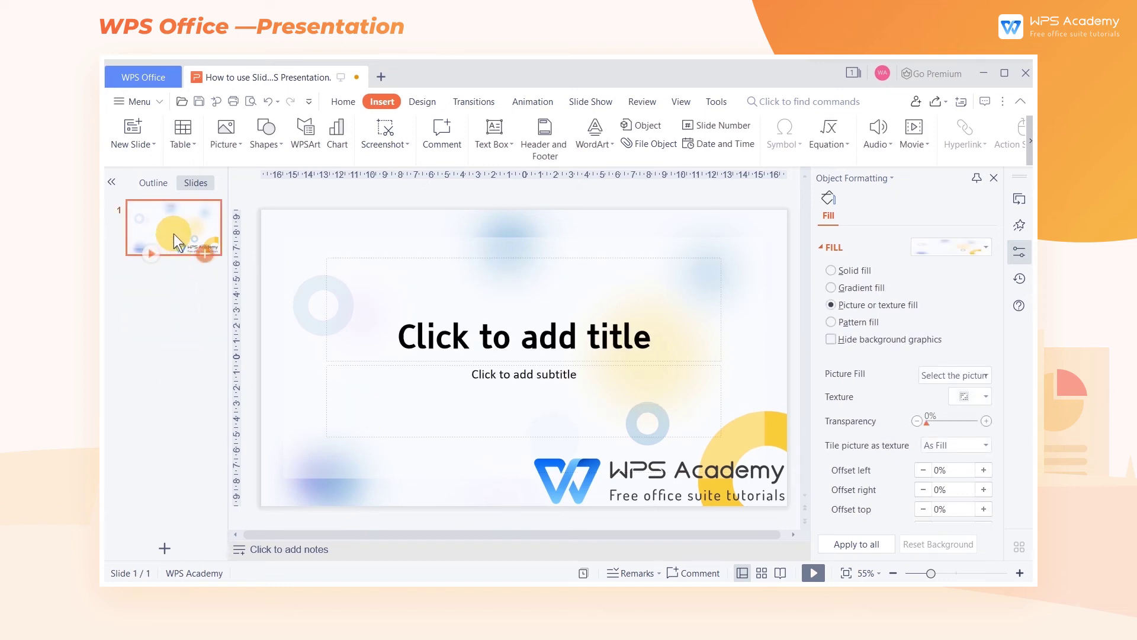
key("Delete")
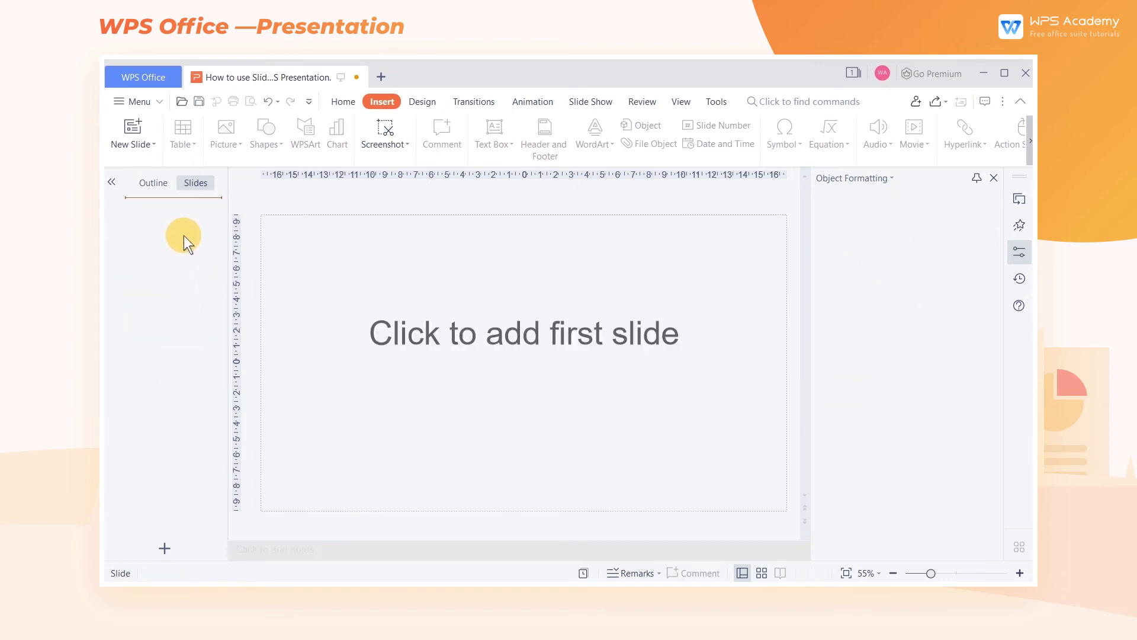
left_click(416, 103)
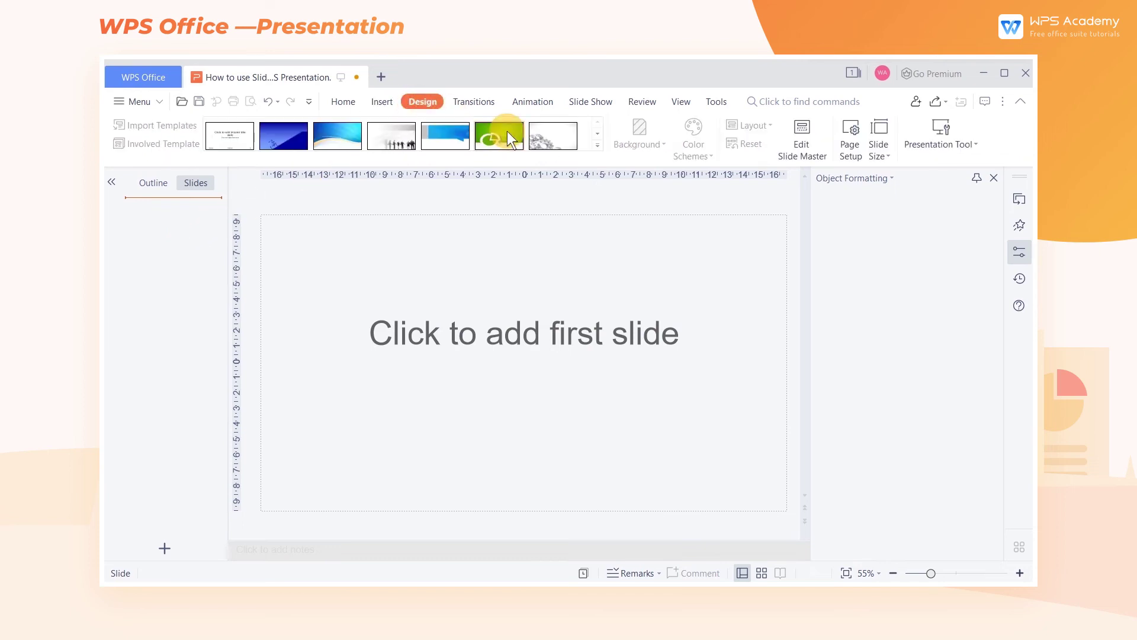
left_click(773, 157)
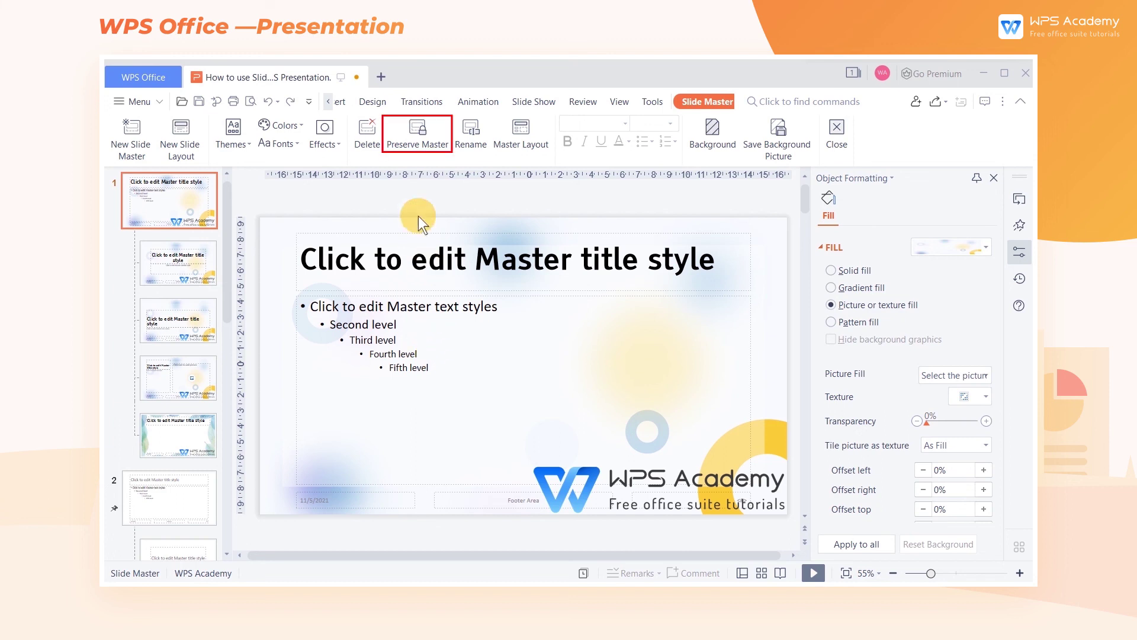
Preserve the WPS Academy master, delete all slides, and confirm it remains in master view
left_click(411, 130)
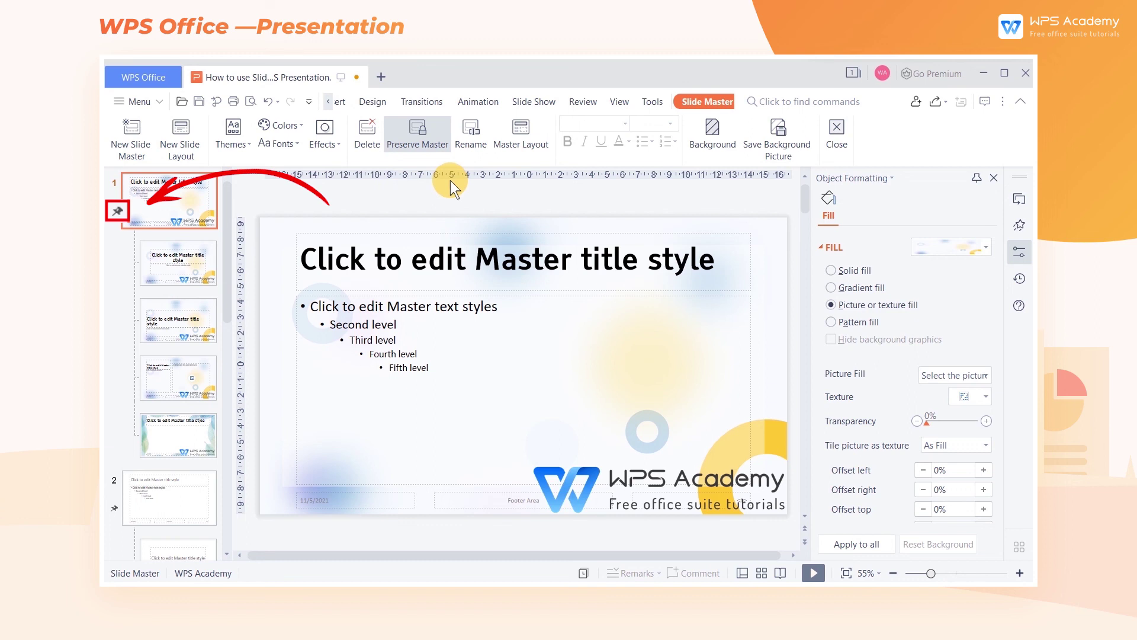
left_click(836, 134)
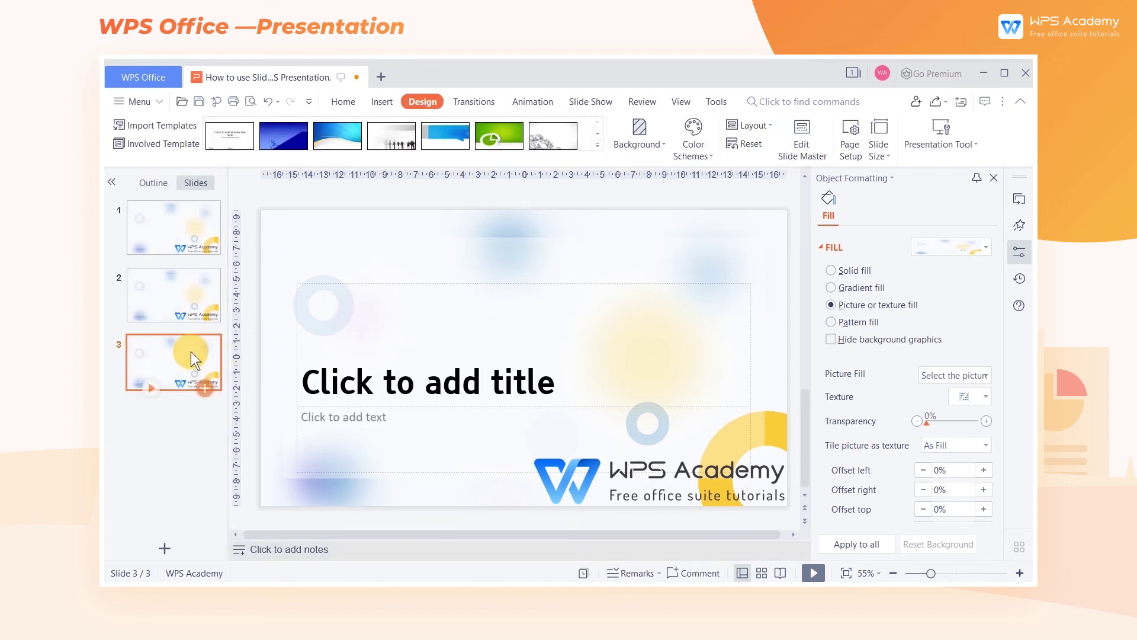
key("Delete")
key("Delete")
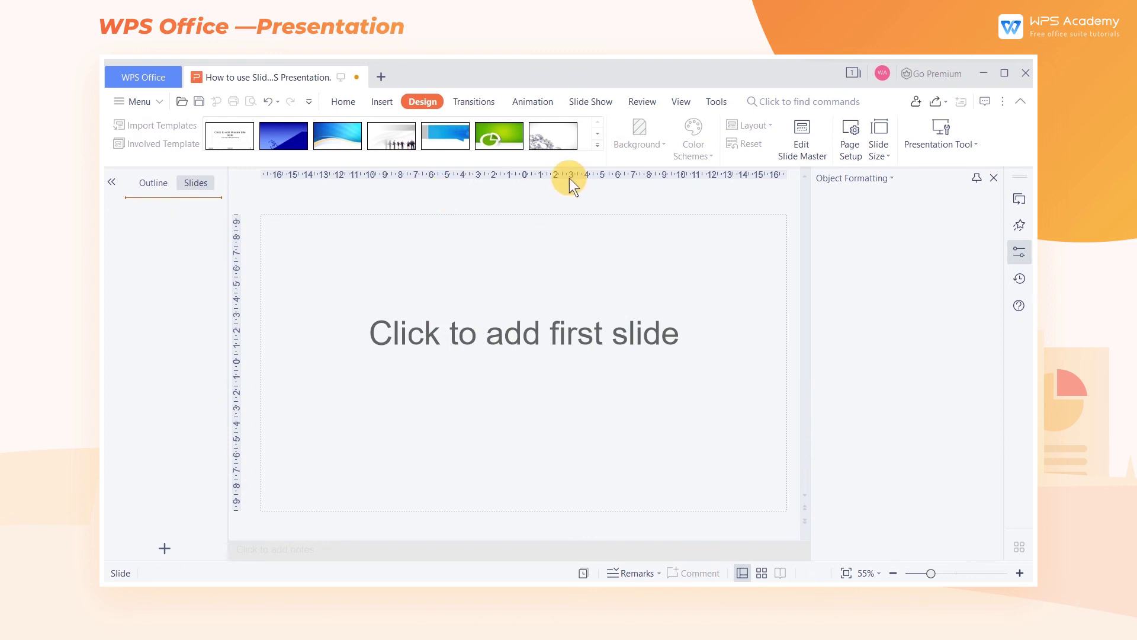
left_click(788, 140)
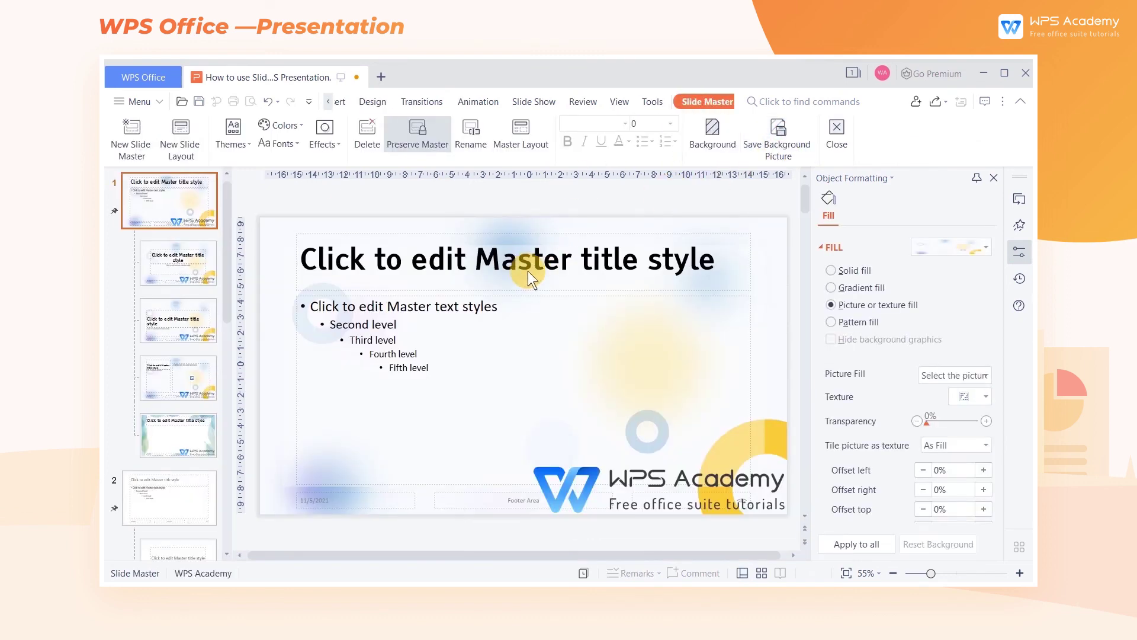